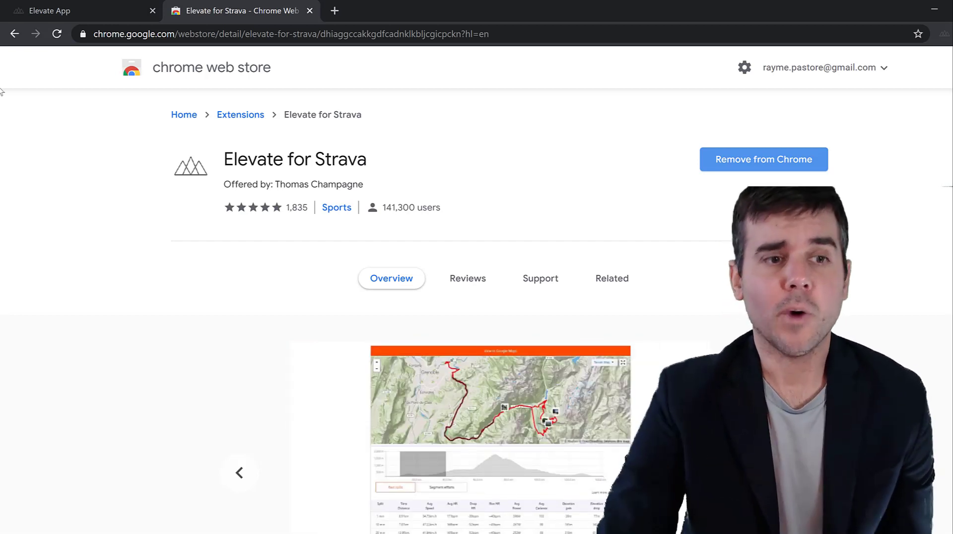
Step: Switch to the Elevate app and open its 'Synced 3 days ago' sync options menu
click(73, 14)
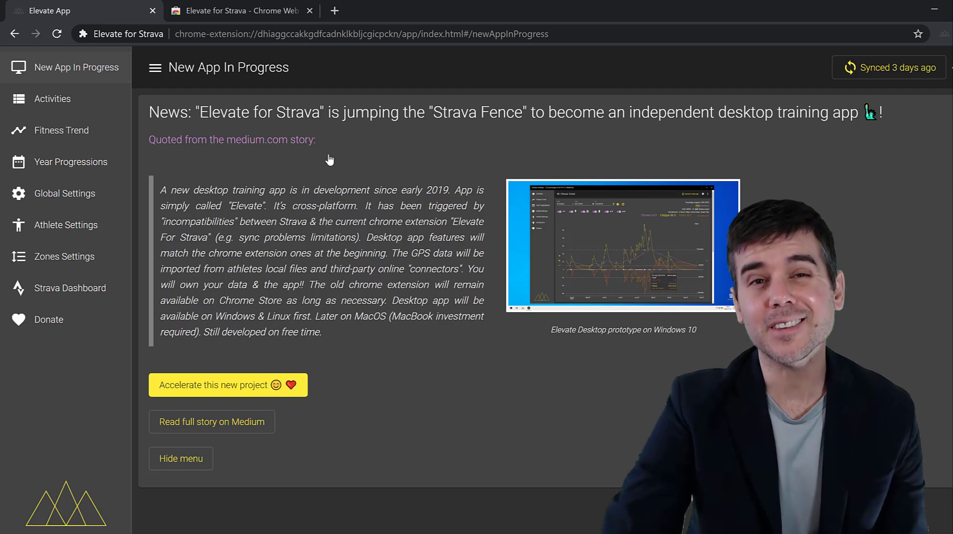
click(895, 68)
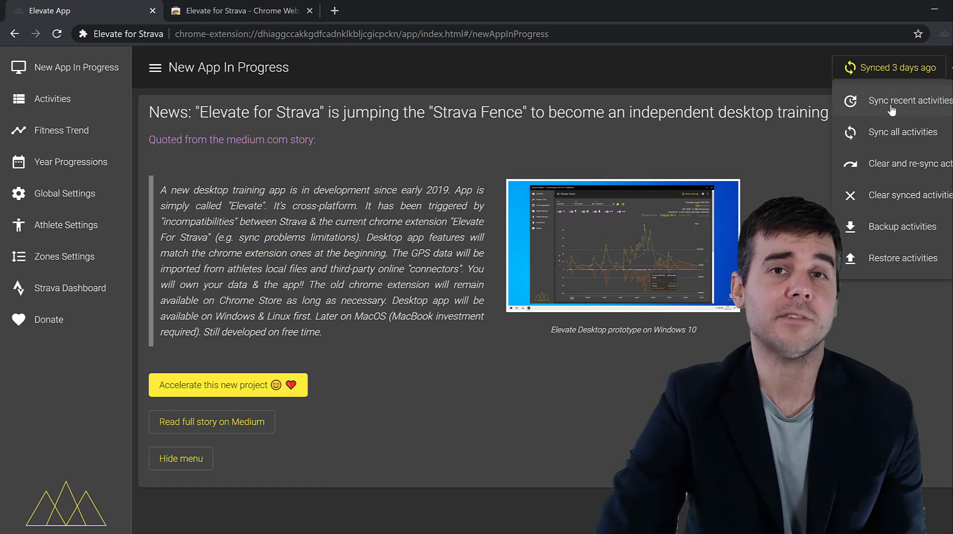
Step: Run 'Sync recent activities' so the status changes to 'Synced a few seconds ago'
click(893, 101)
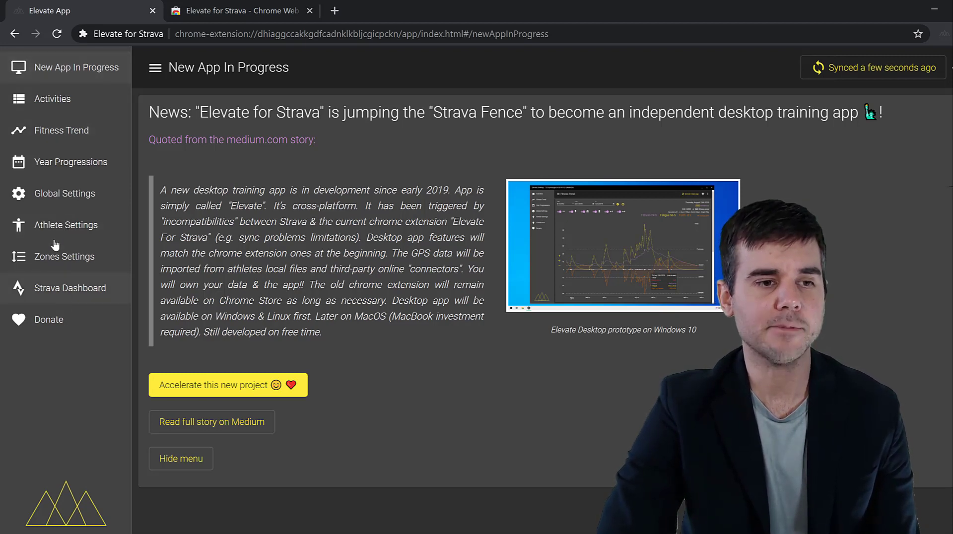
Step: Open the Activities table and select the minutes of the first activity's moving time
click(56, 108)
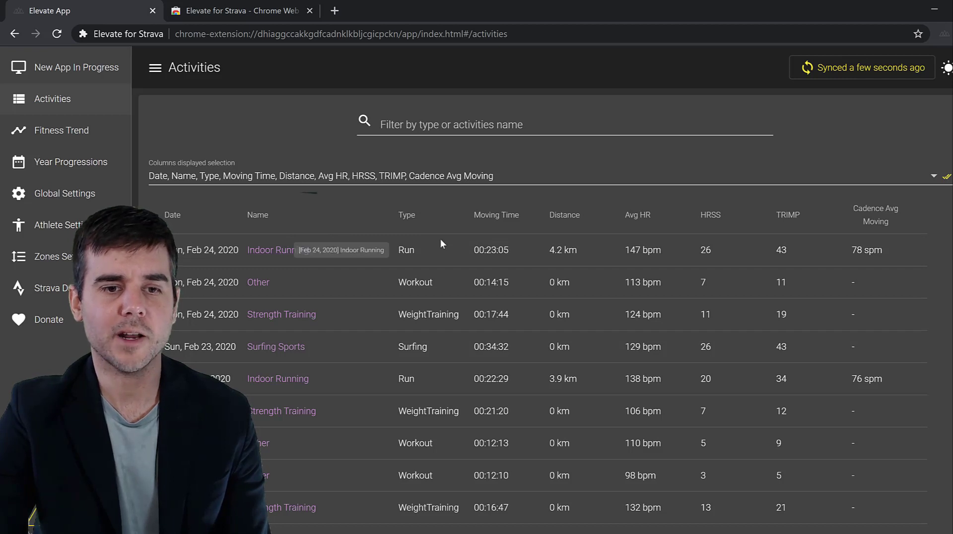
double_click(490, 250)
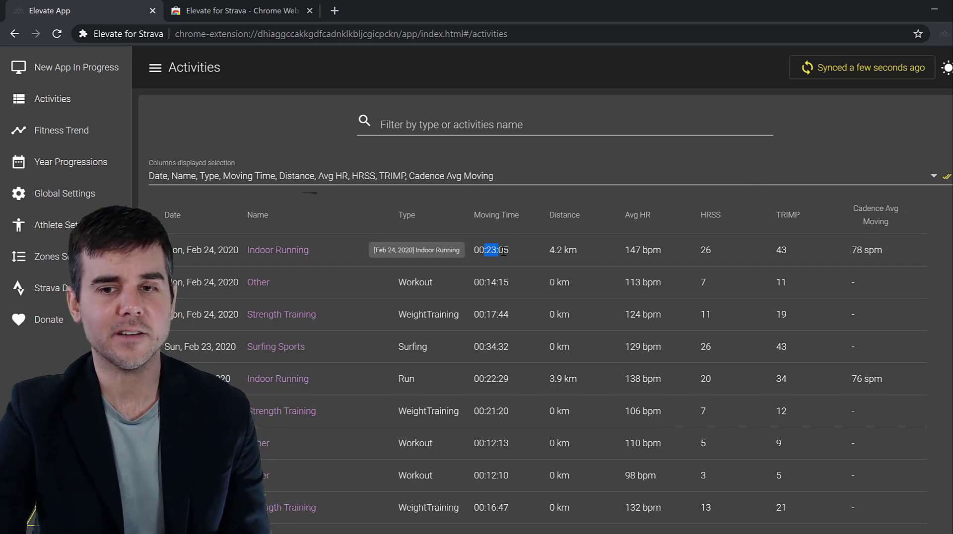
click(546, 250)
click(914, 182)
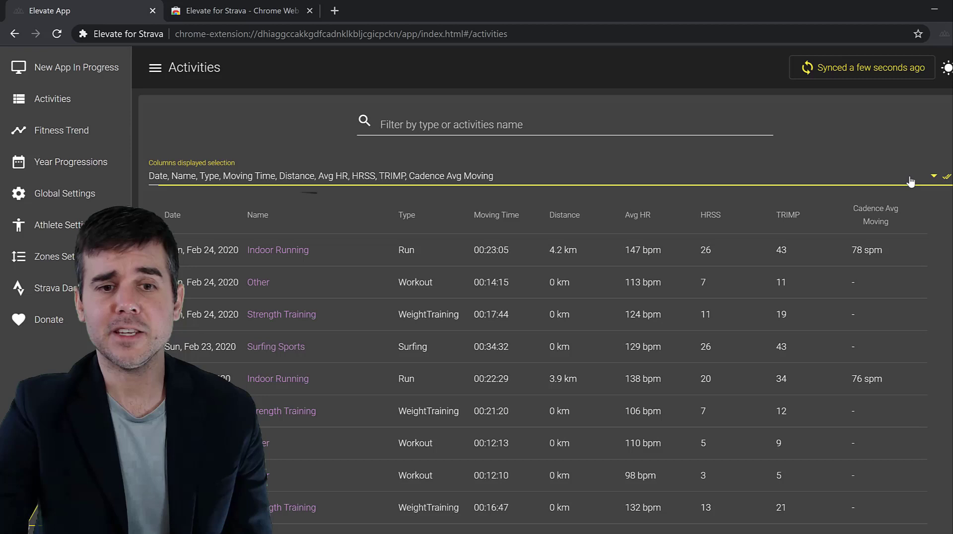
scroll(514, 199, down, 10)
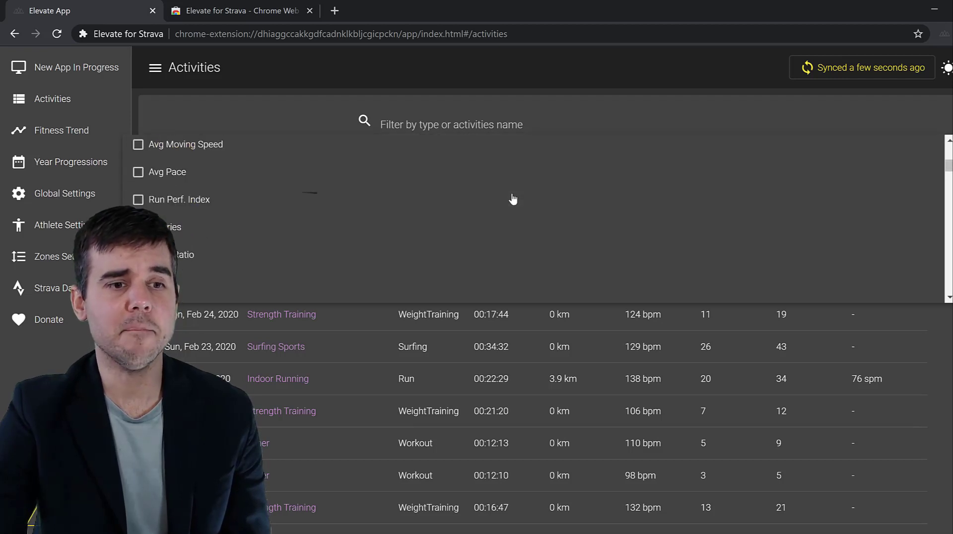
scroll(513, 199, down, 6)
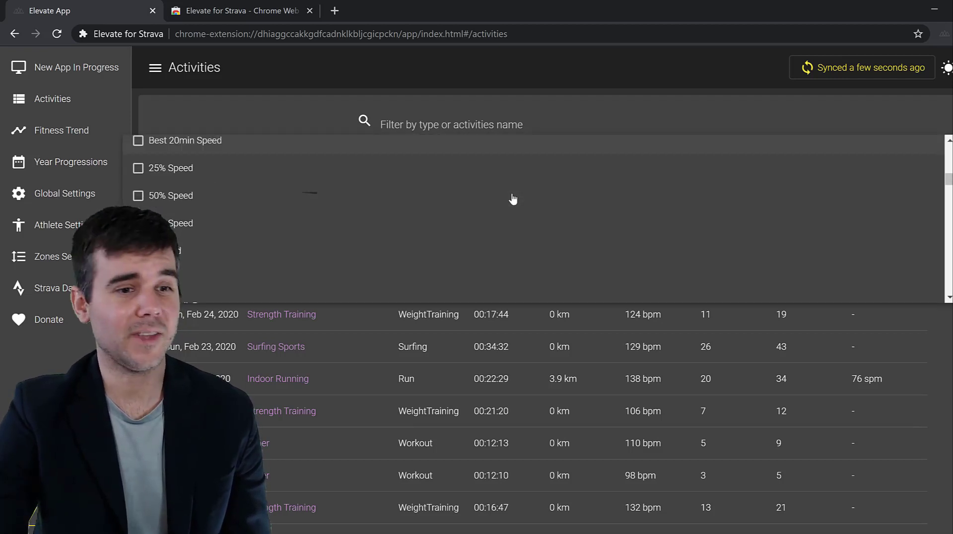
scroll(513, 199, down, 8)
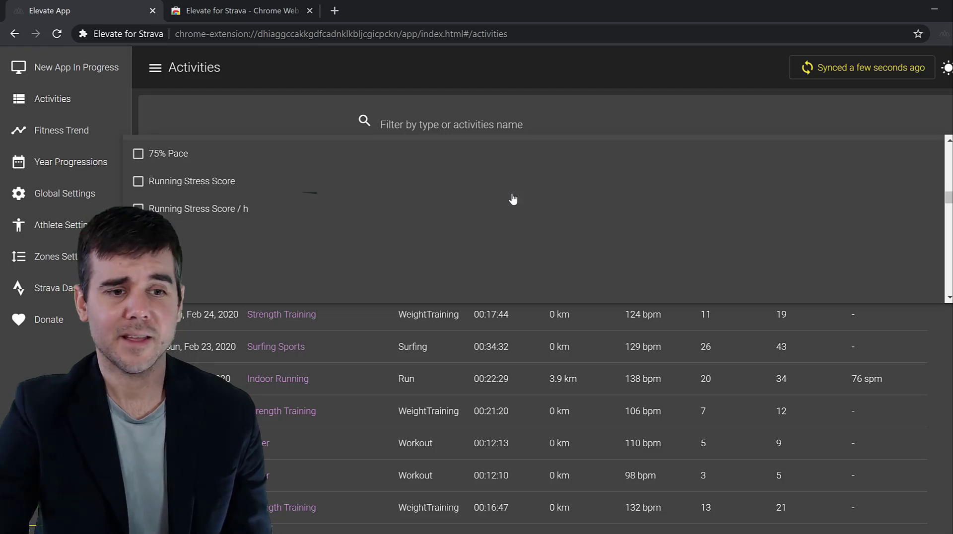
scroll(416, 194, down, 6)
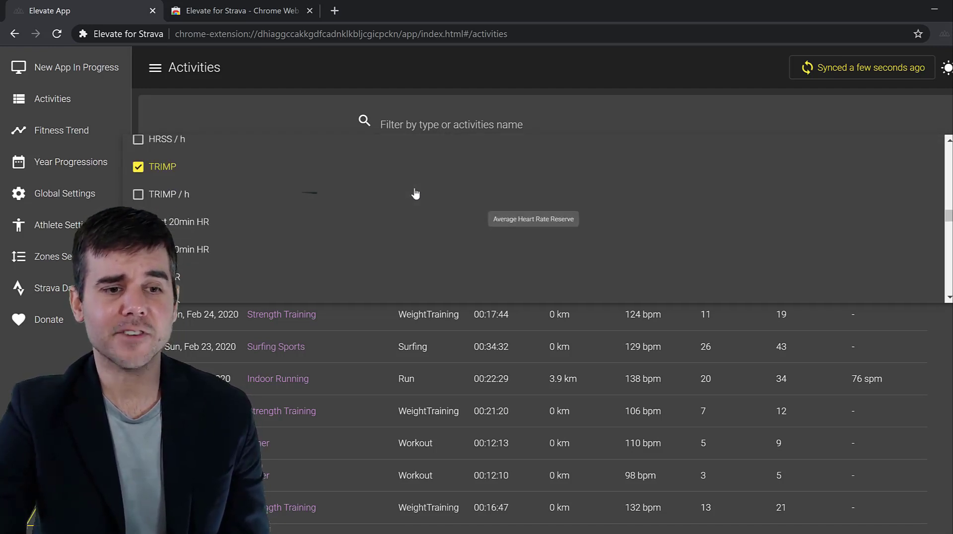
scroll(431, 271, down, 6)
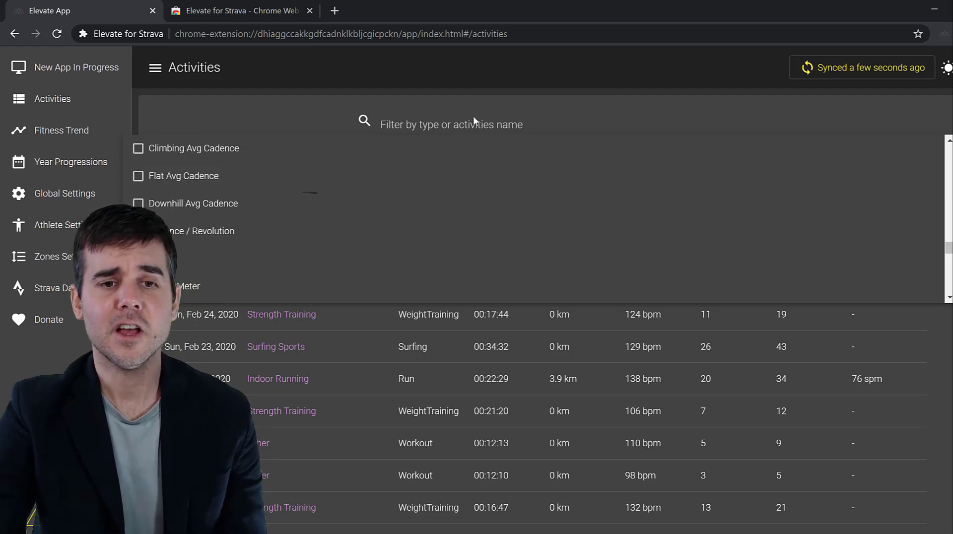
click(481, 103)
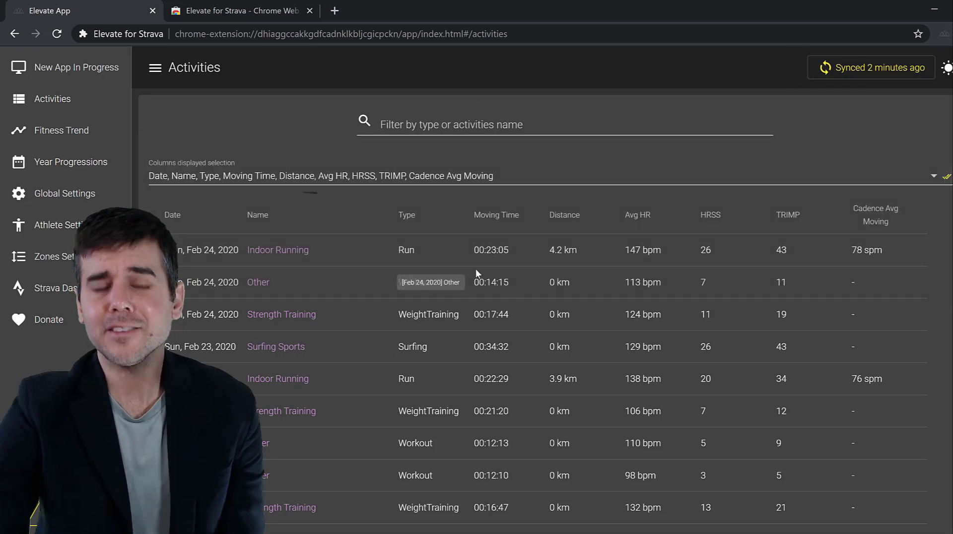
Step: Open the Feb 24 Indoor Running activity on Strava and review Elevate's stats, such as HRSS 26 and TRIMP 43
click(292, 251)
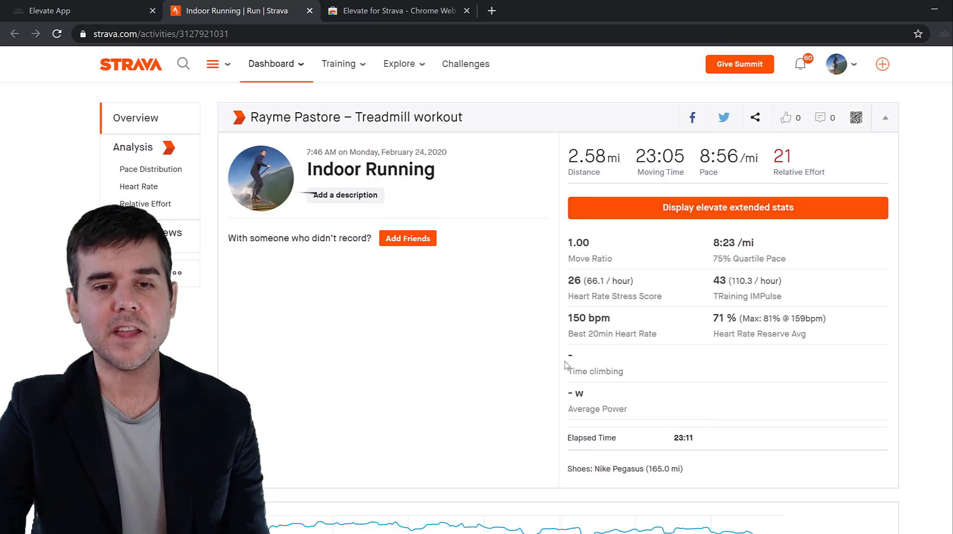
scroll(565, 365, down, 8)
scroll(105, 198, up, 6)
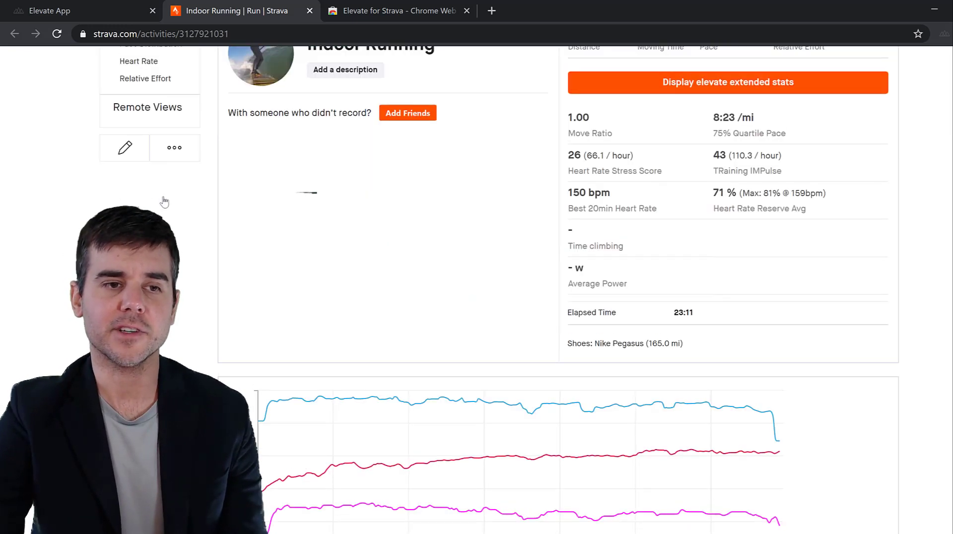
scroll(164, 201, up, 3)
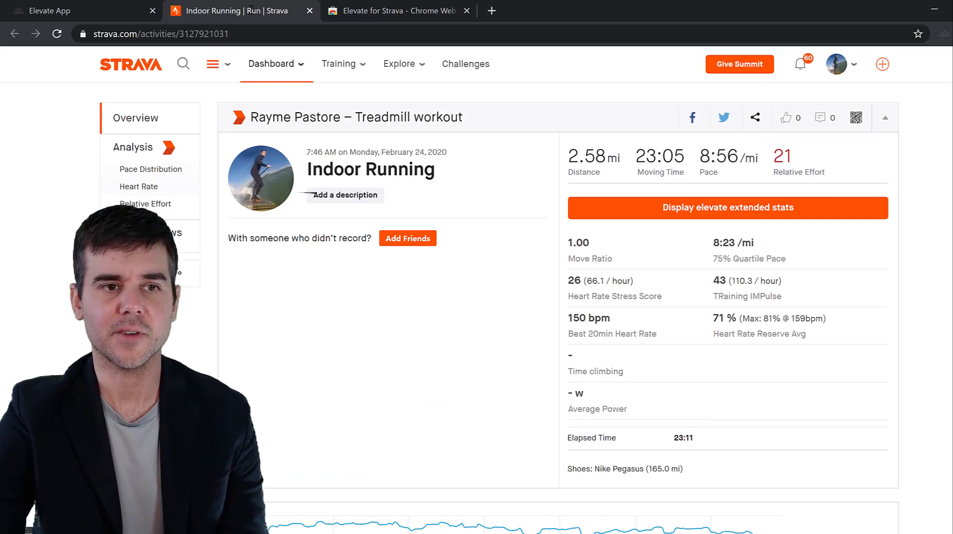
Step: Return to the Elevate app and read the 6-week Fitness Trend: Fitness 14.2, Fatigue 22.3, Form -5.6
click(397, 10)
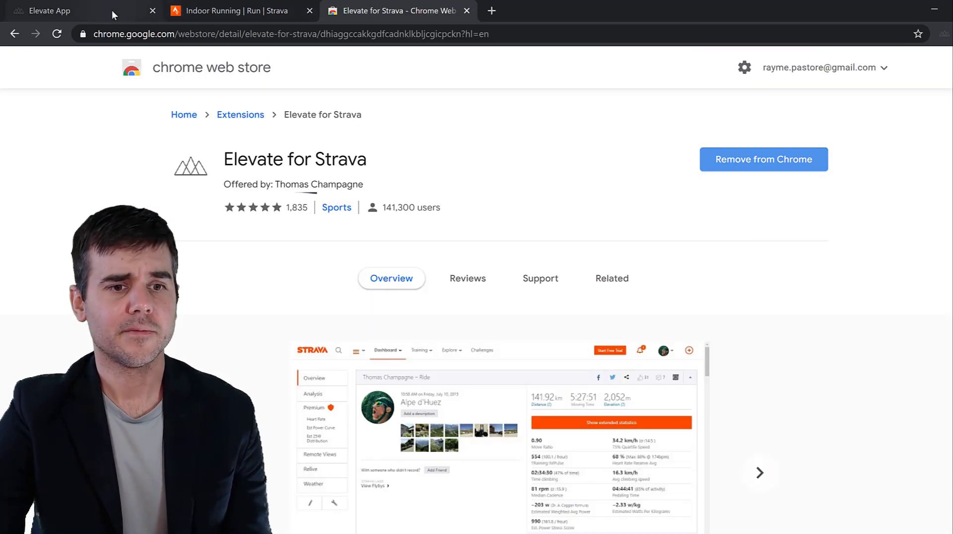
click(111, 10)
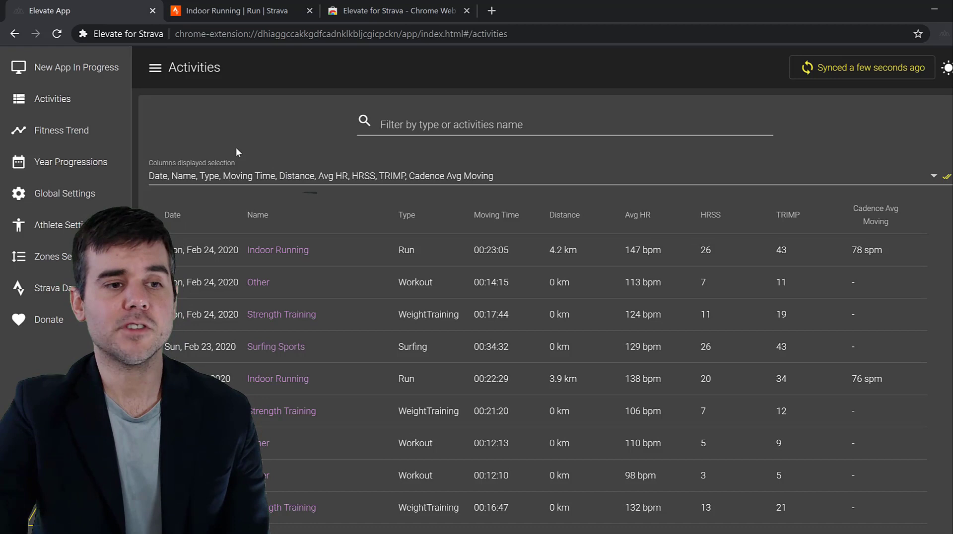
click(80, 140)
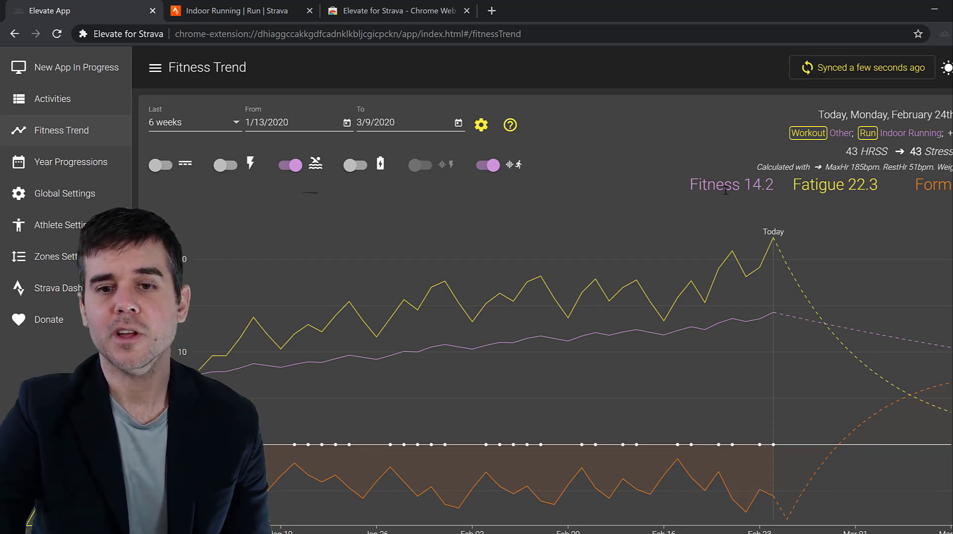
scroll(636, 184, down, 1)
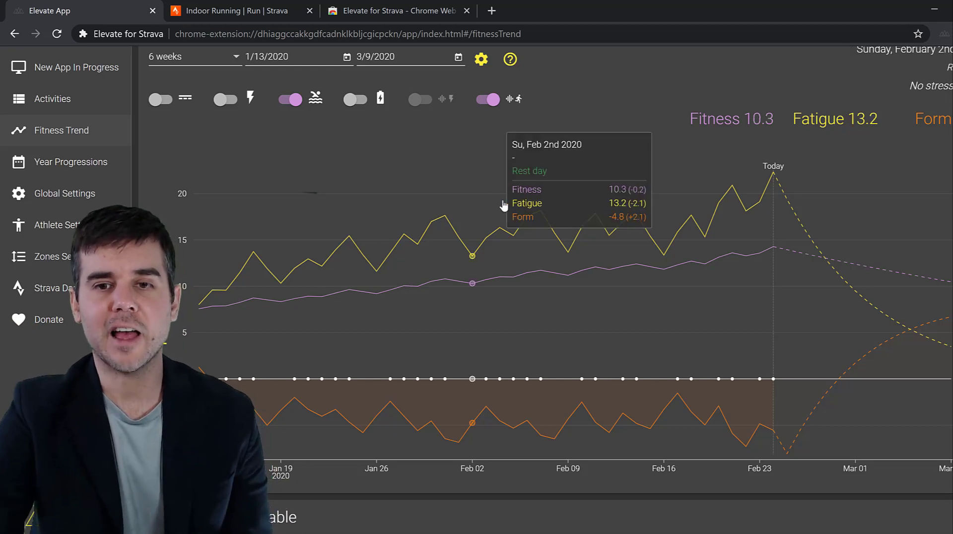
mouse_move(686, 191)
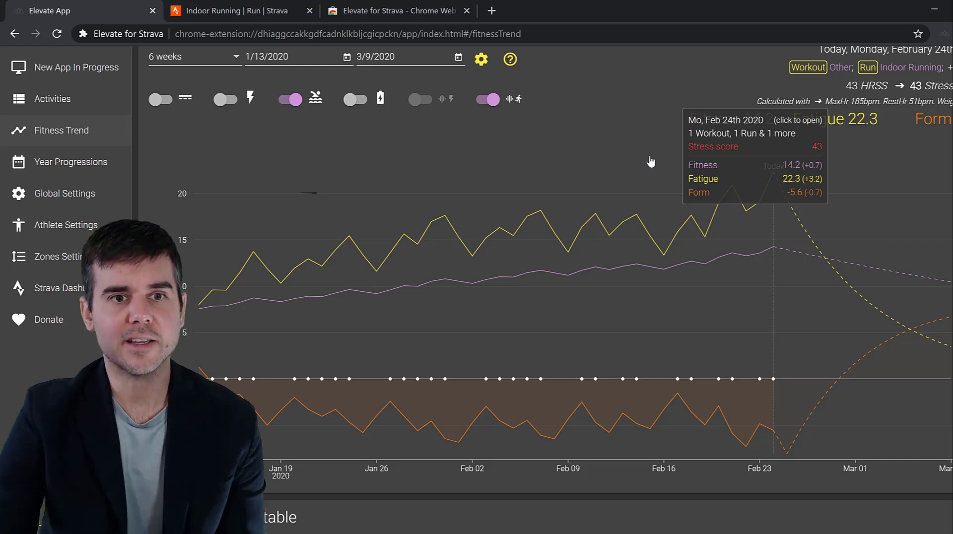
Step: Inspect today's 43 HRSS workout on the chart and overlay the training zones
scroll(591, 142, up, 2)
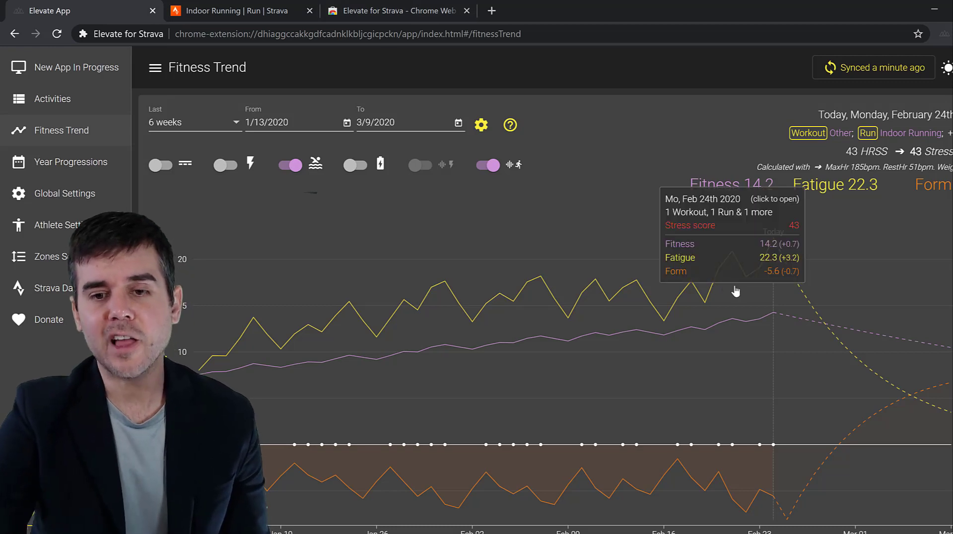
mouse_move(772, 252)
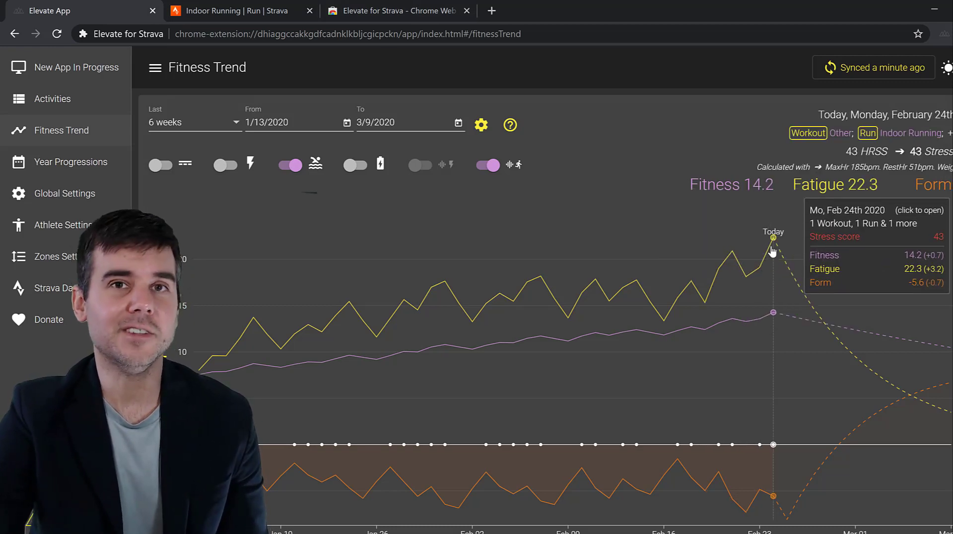
scroll(695, 188, down, 1)
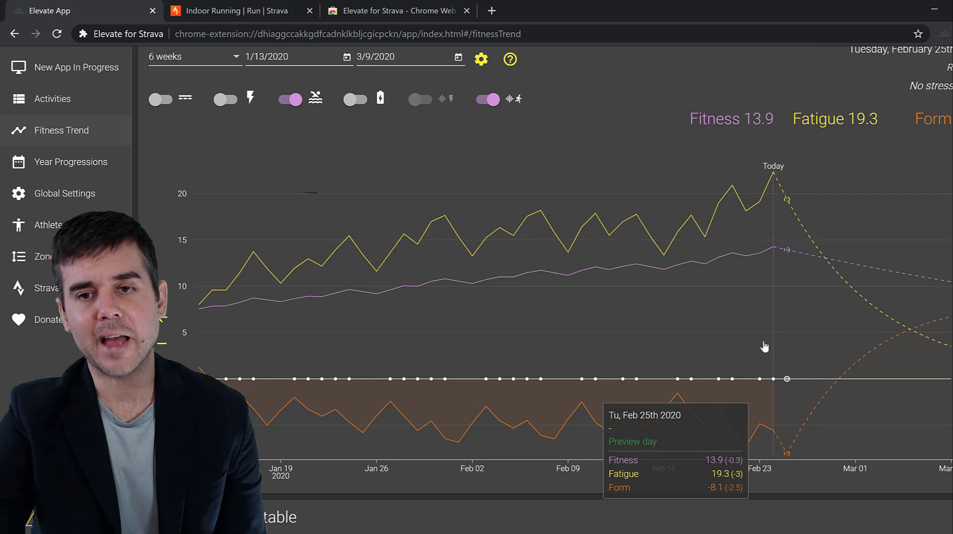
click(162, 99)
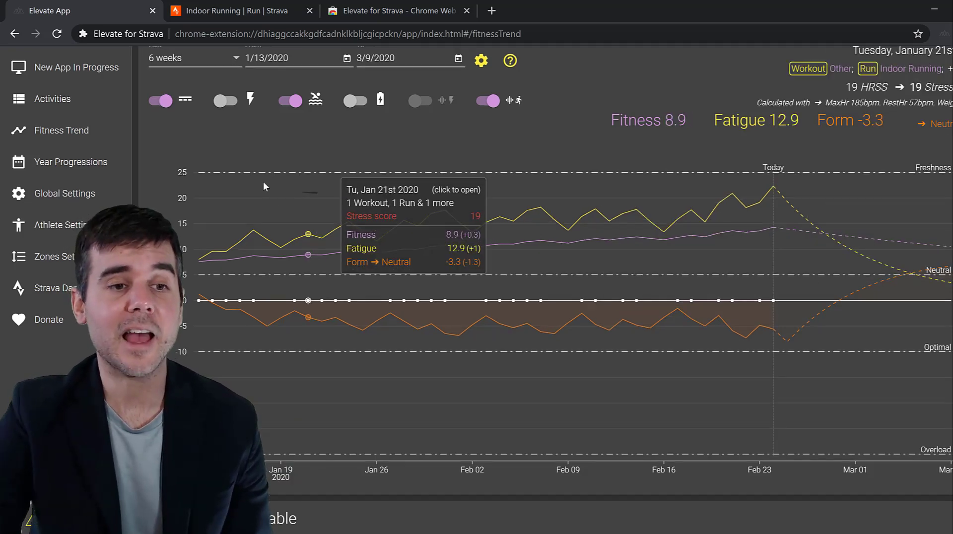
scroll(149, 164, up, 2)
Step: Hide the dashed zone lines and view the Feb 24th 2020 summary: stress 43, form -0.7
click(150, 165)
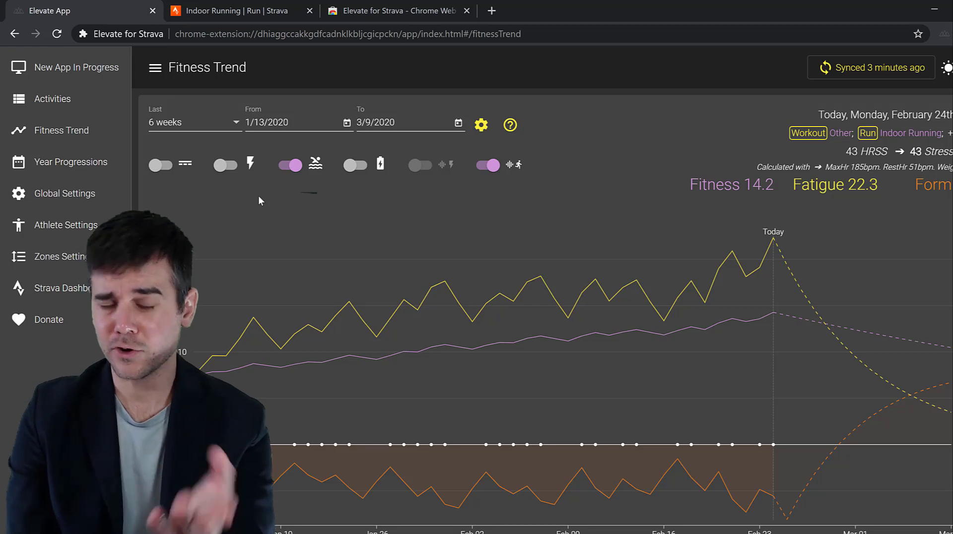
mouse_move(465, 223)
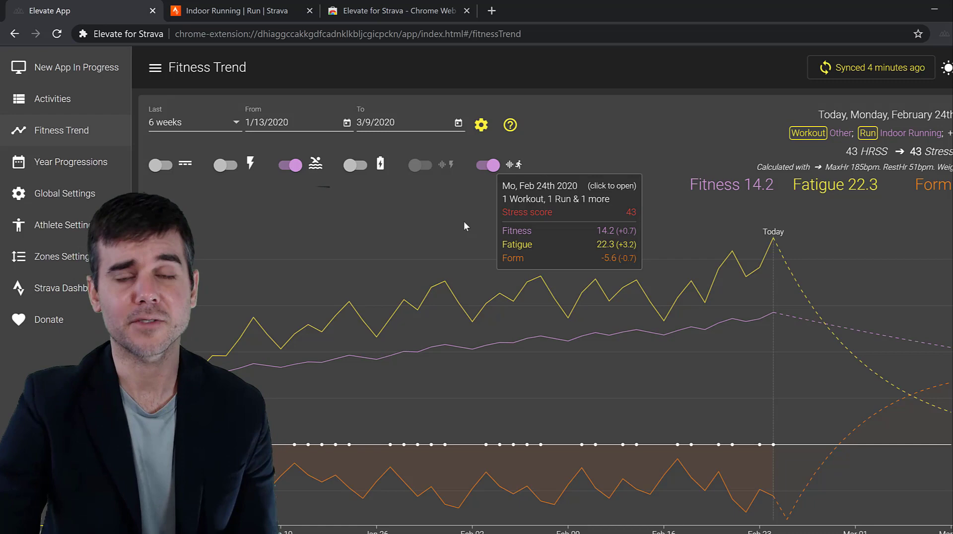
Step: Review the Fitness analysis table, then switch to Year Progressions comparing 2020 and 2019 totals
scroll(511, 196, down, 1)
scroll(512, 200, down, 9)
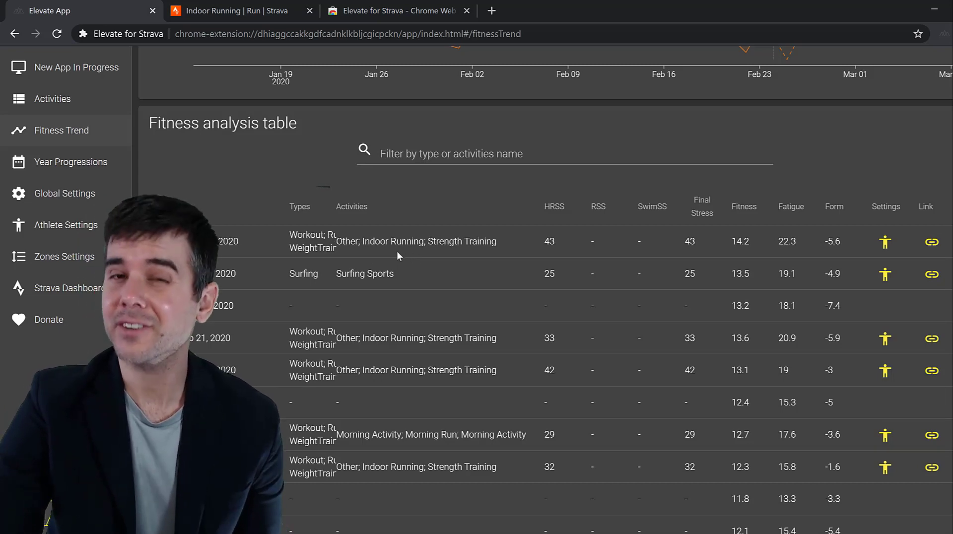
scroll(395, 259, down, 2)
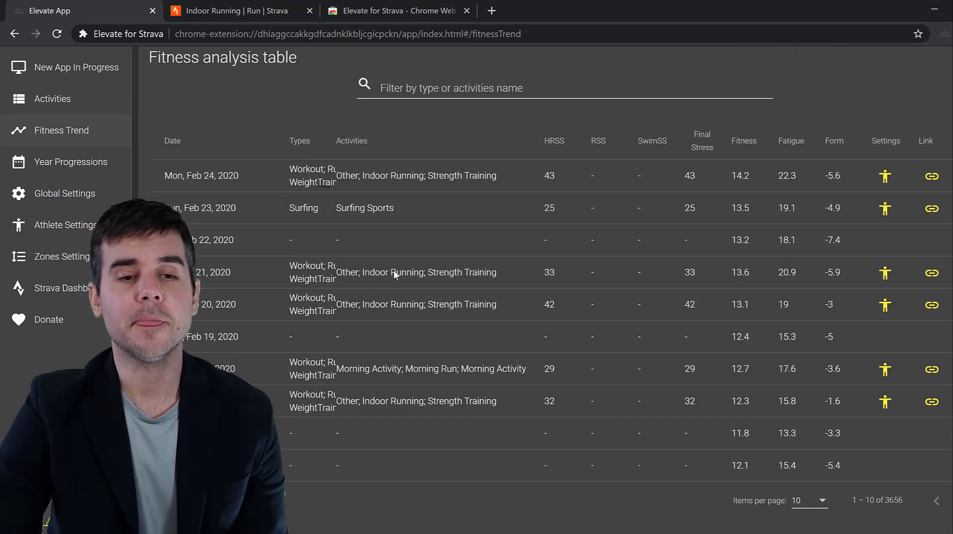
scroll(396, 273, up, 5)
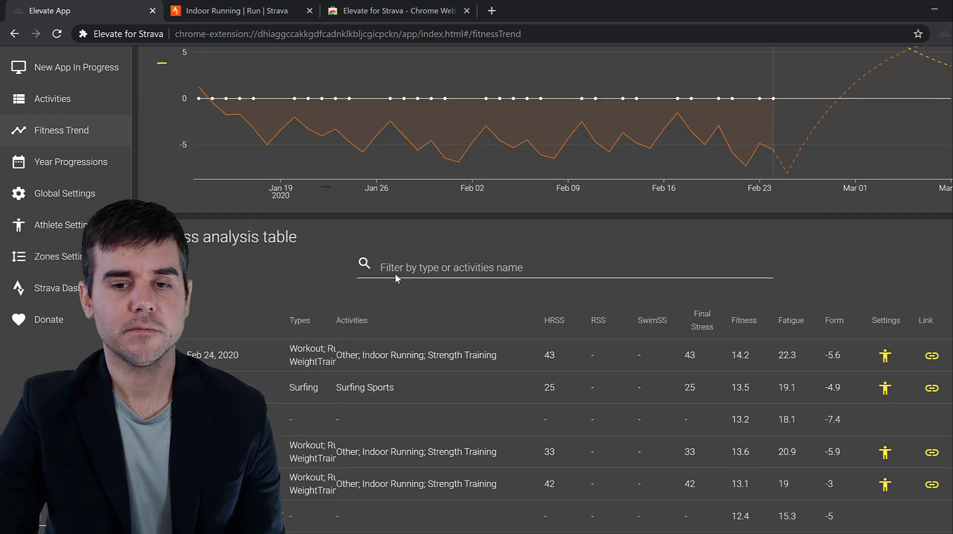
scroll(546, 317, down, 3)
scroll(570, 342, up, 10)
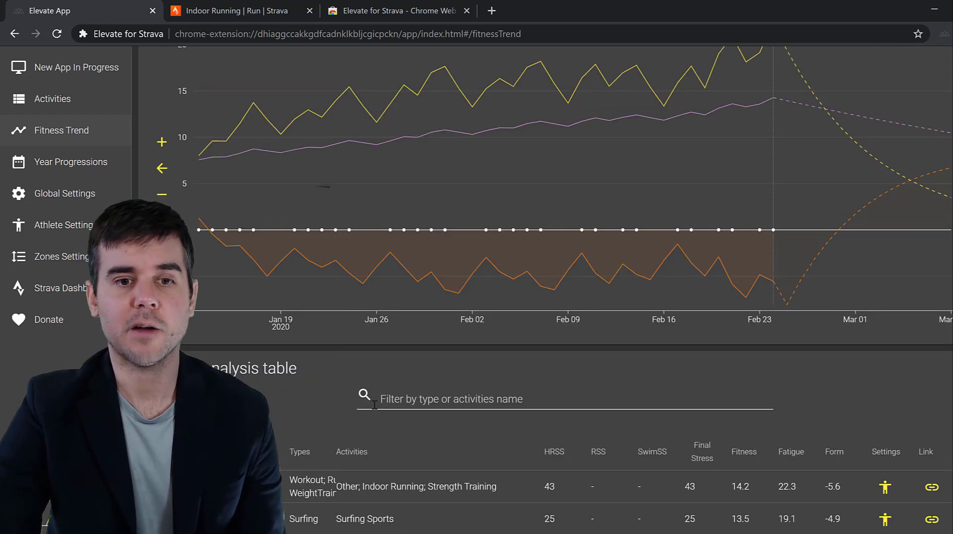
click(73, 169)
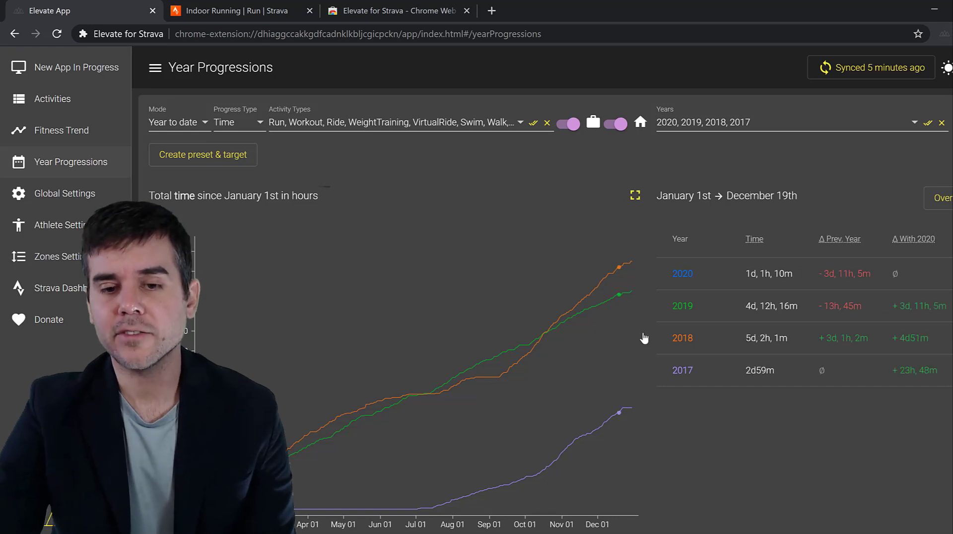
click(492, 127)
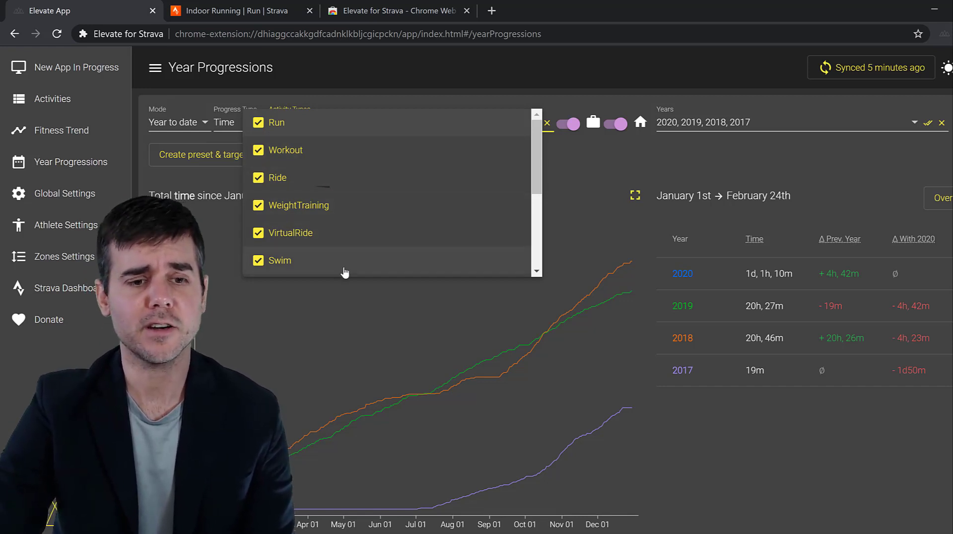
click(363, 356)
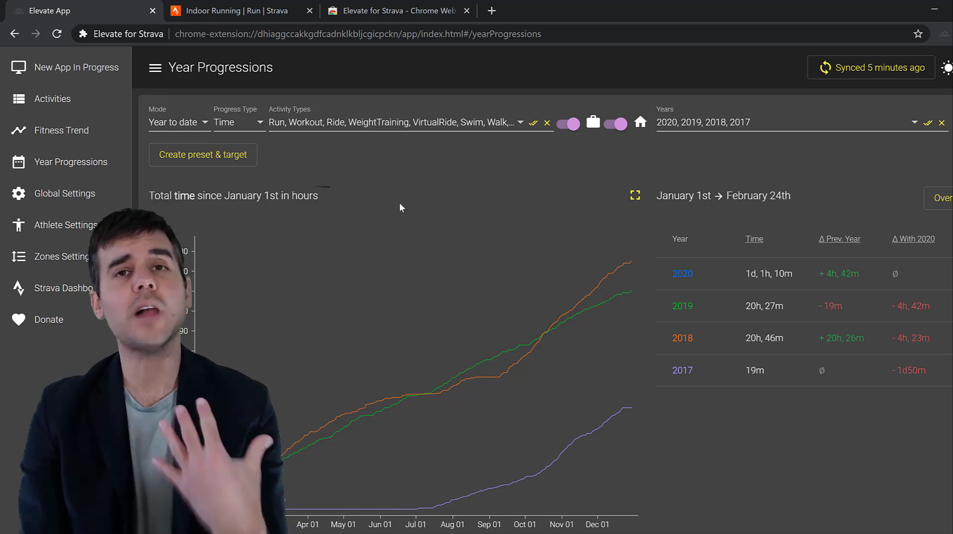
scroll(401, 208, down, 1)
scroll(401, 208, down, 1)
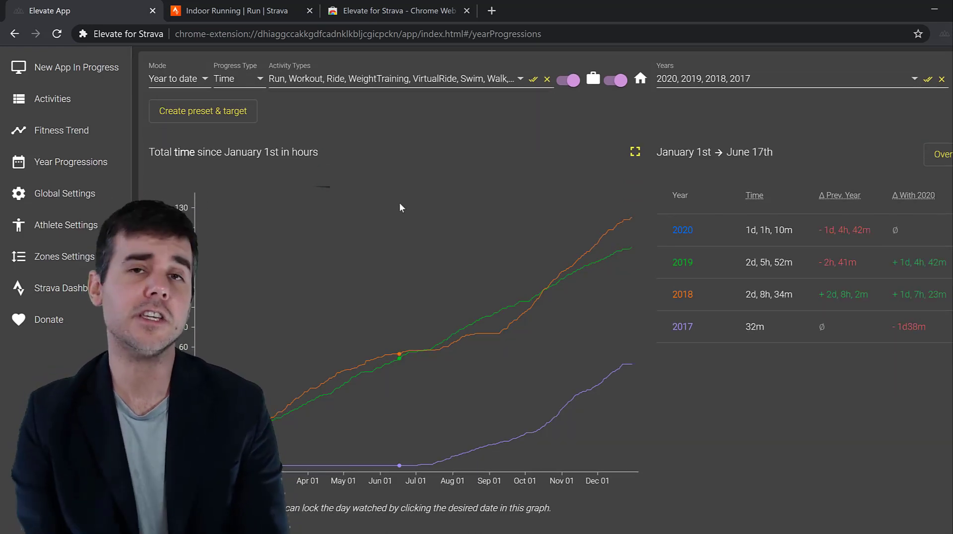
Step: Open Global Settings and browse the activity viewing, segment and dashboard options
click(63, 194)
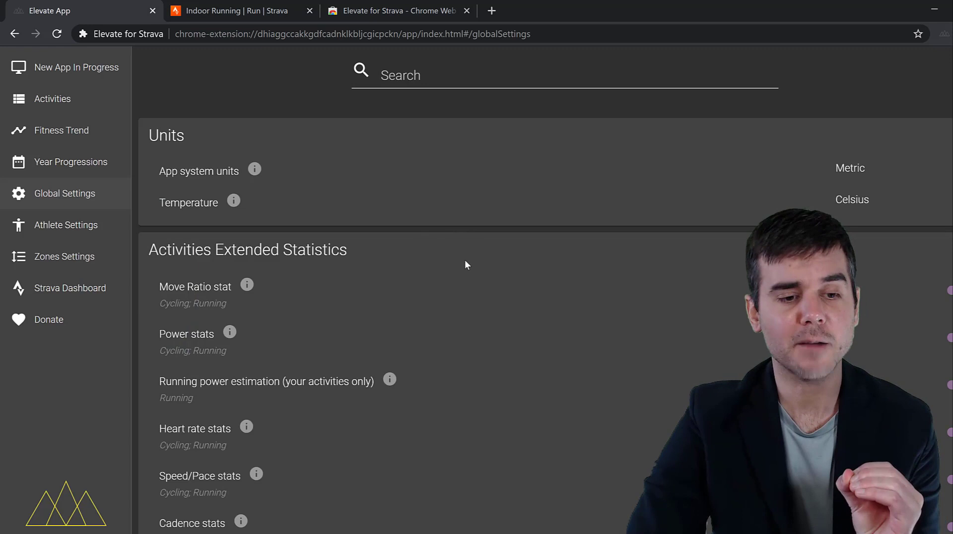
scroll(465, 261, down, 1)
scroll(470, 268, down, 1)
scroll(471, 271, down, 1)
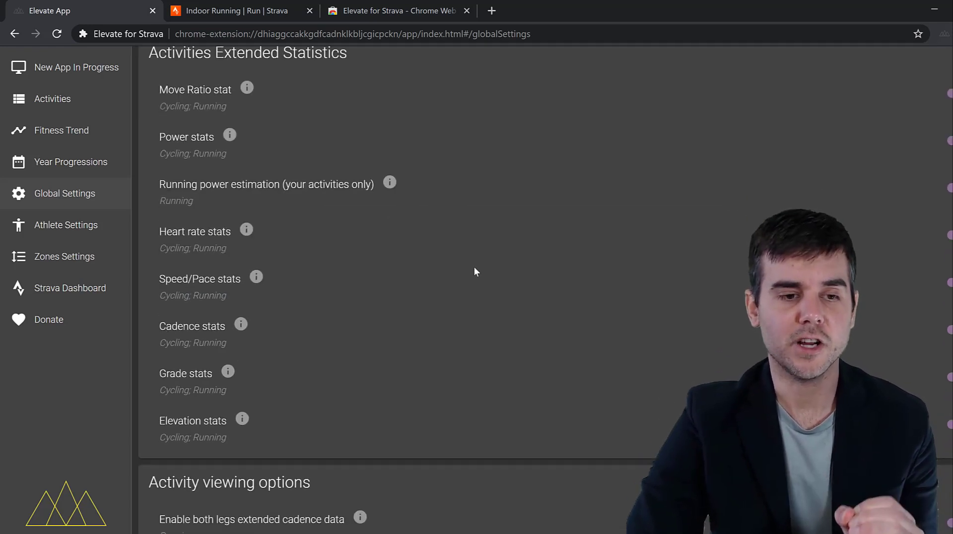
scroll(383, 219, up, 1)
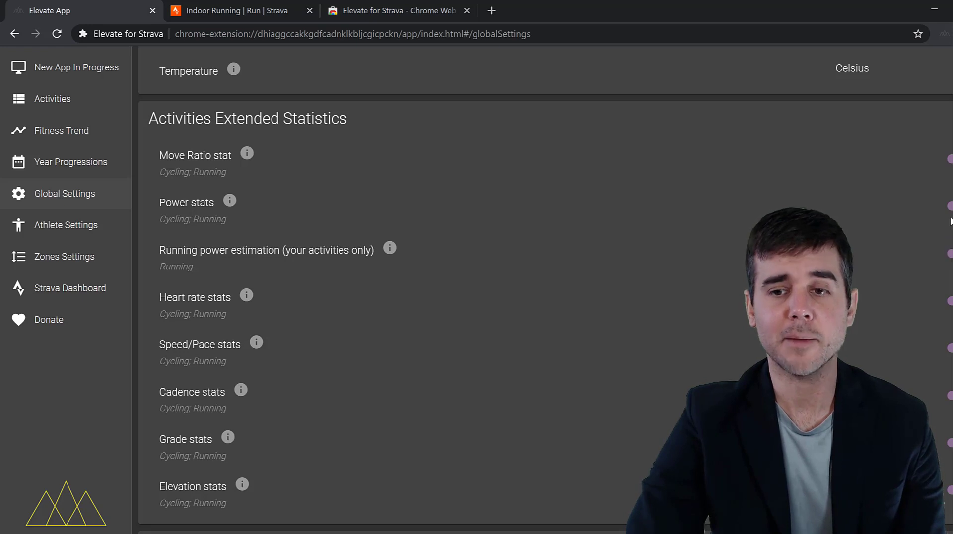
scroll(639, 260, down, 5)
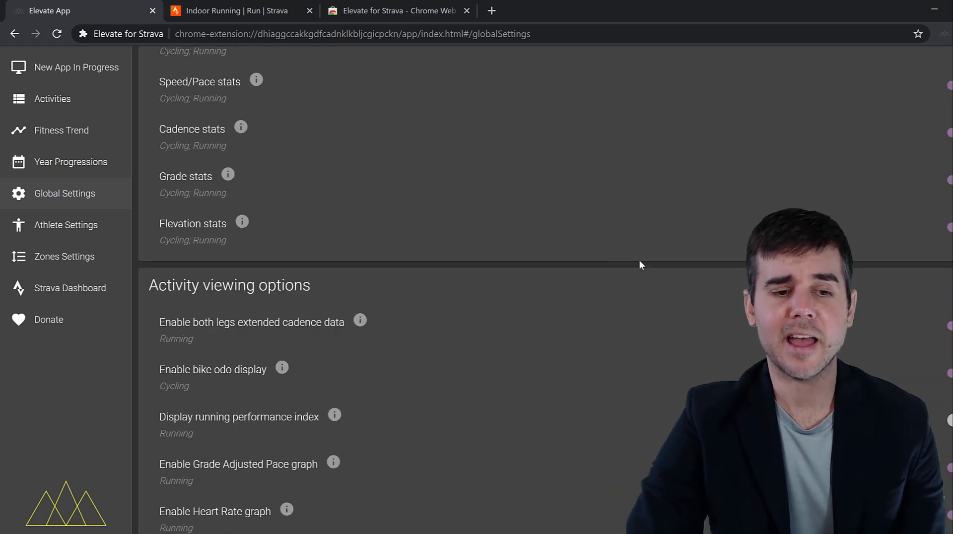
scroll(601, 256, down, 6)
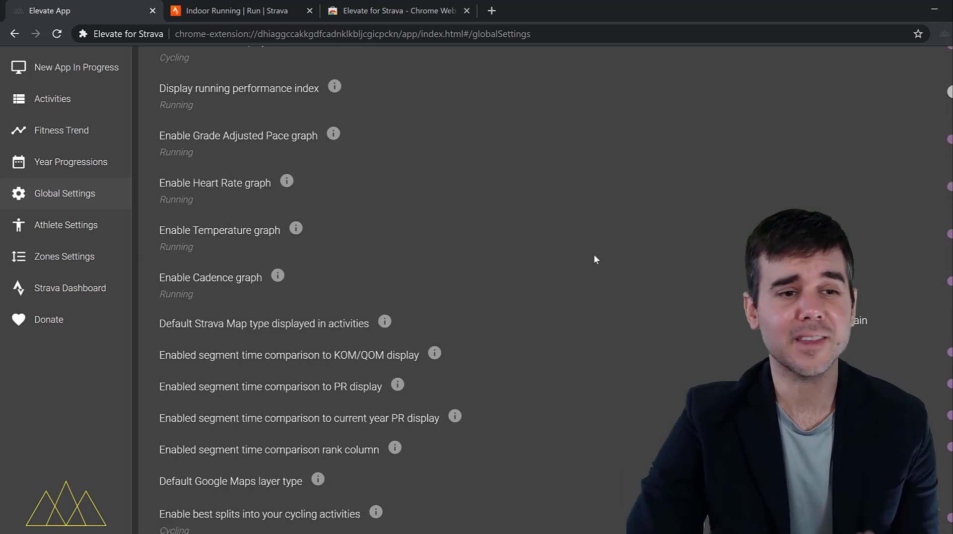
scroll(594, 258, down, 2)
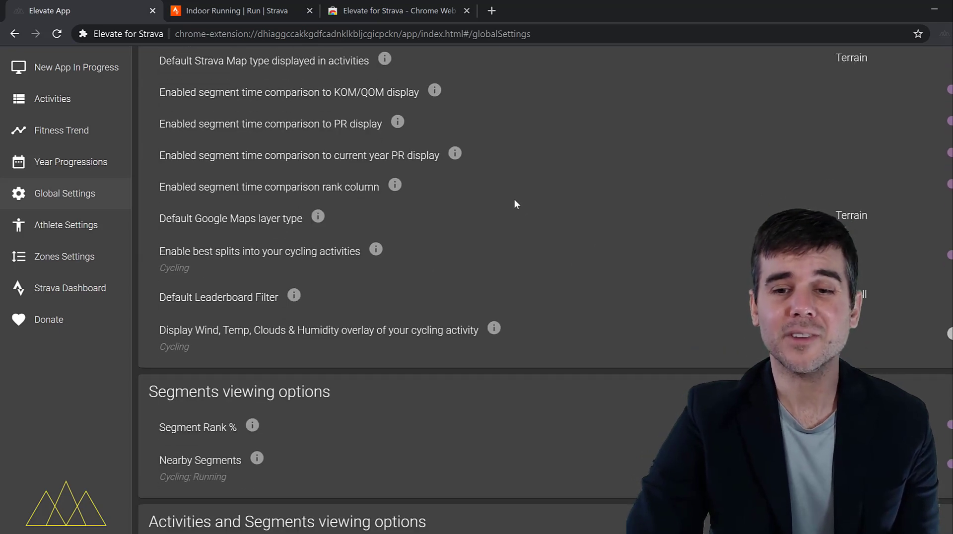
Step: Read and dismiss the explanation of the current year PR comparison option
click(454, 155)
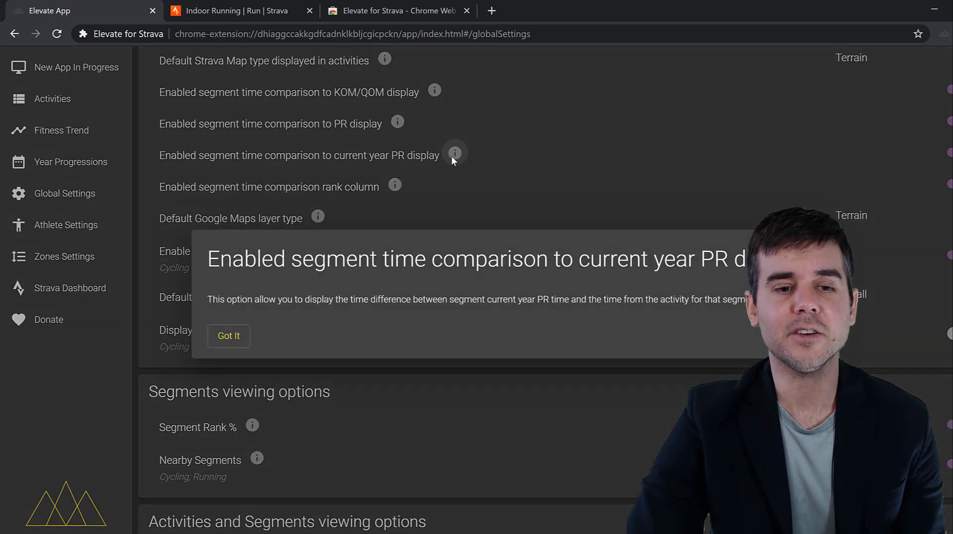
click(684, 158)
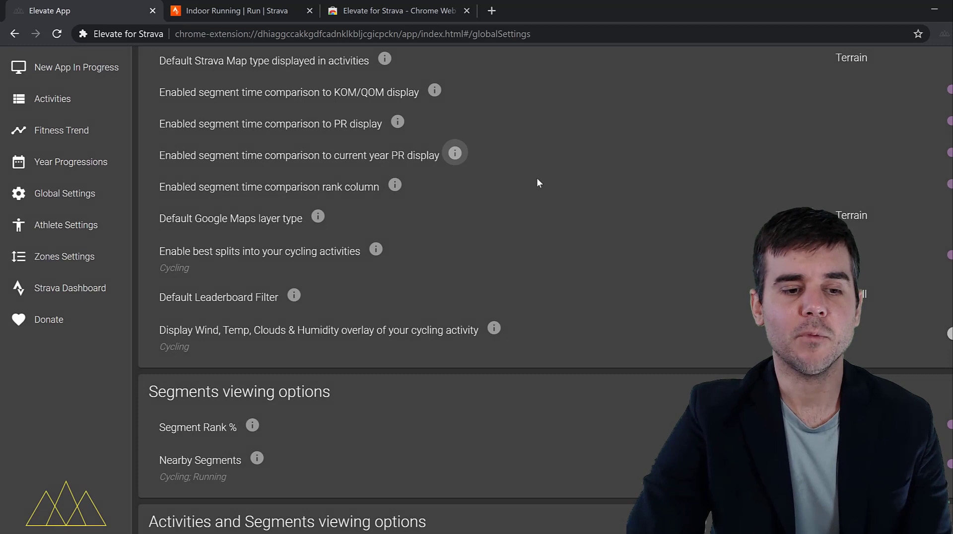
scroll(538, 181, down, 3)
scroll(538, 179, down, 5)
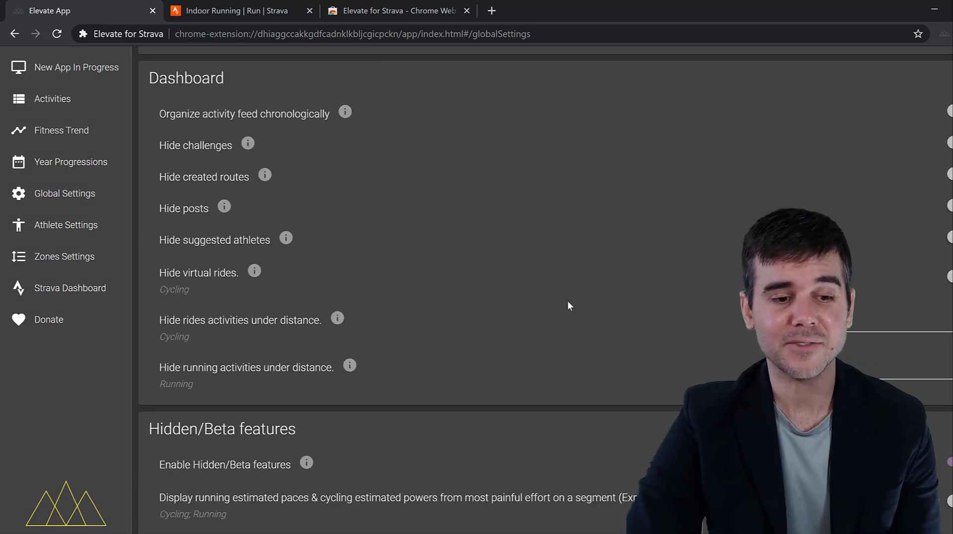
scroll(509, 305, up, 15)
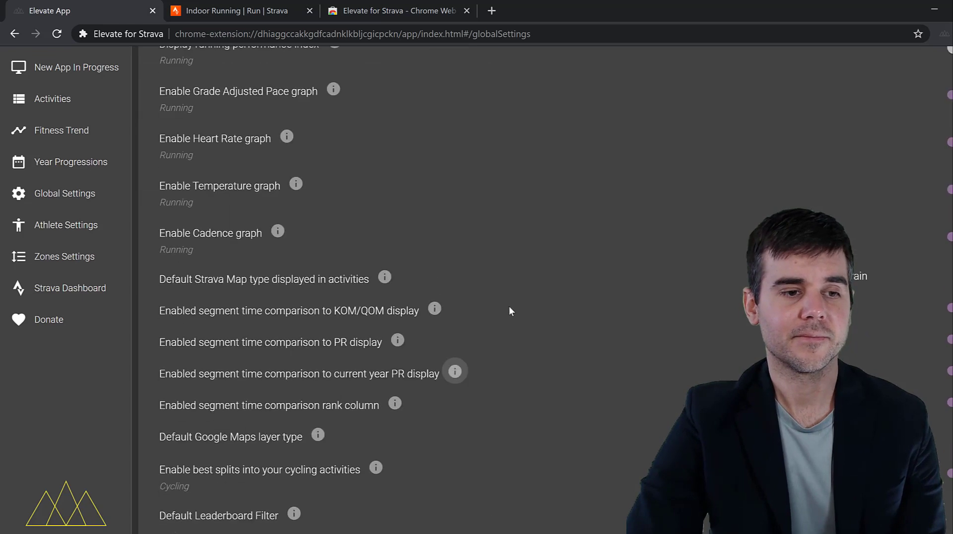
Step: Open Zones Settings under Athlete Settings with Heart Rate zones Z1 0–107 to Z5 167–185 BPM
click(80, 226)
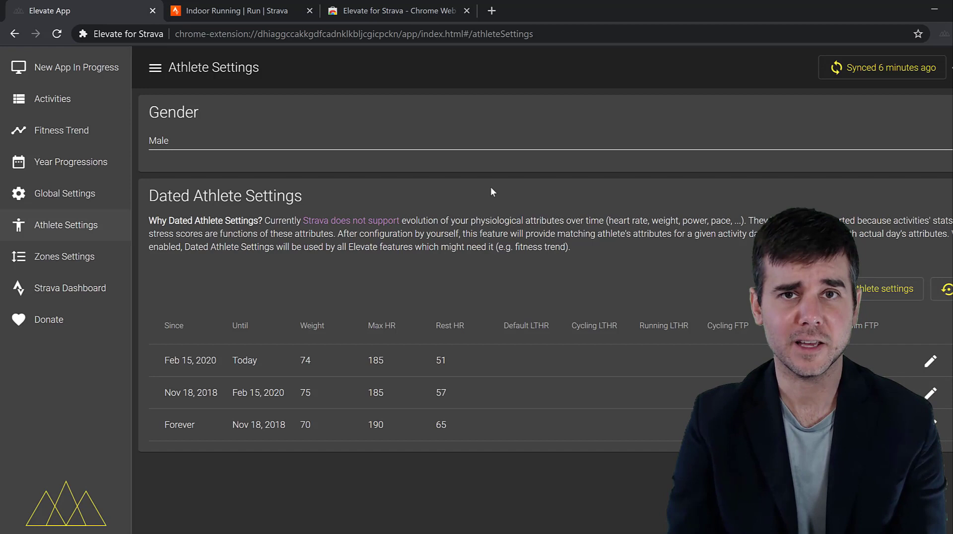
click(43, 271)
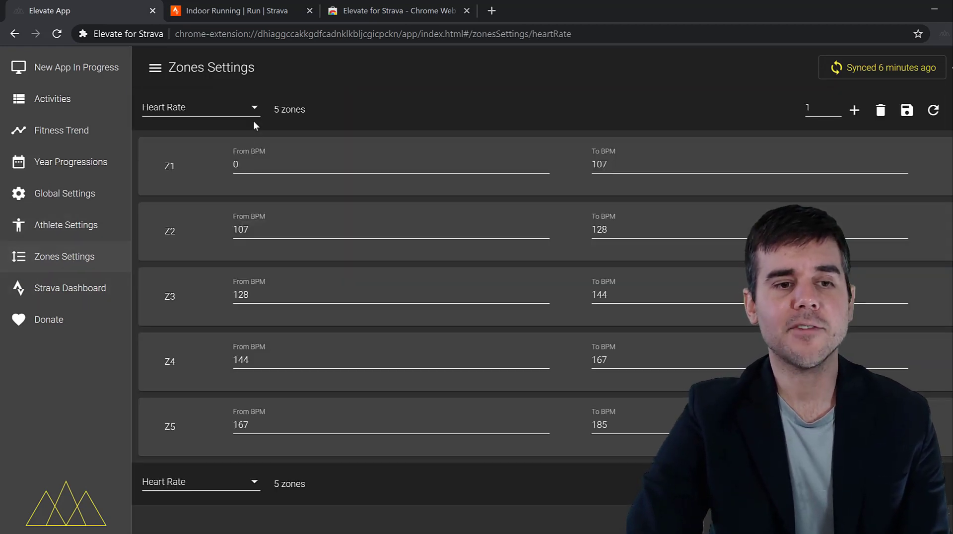
click(249, 107)
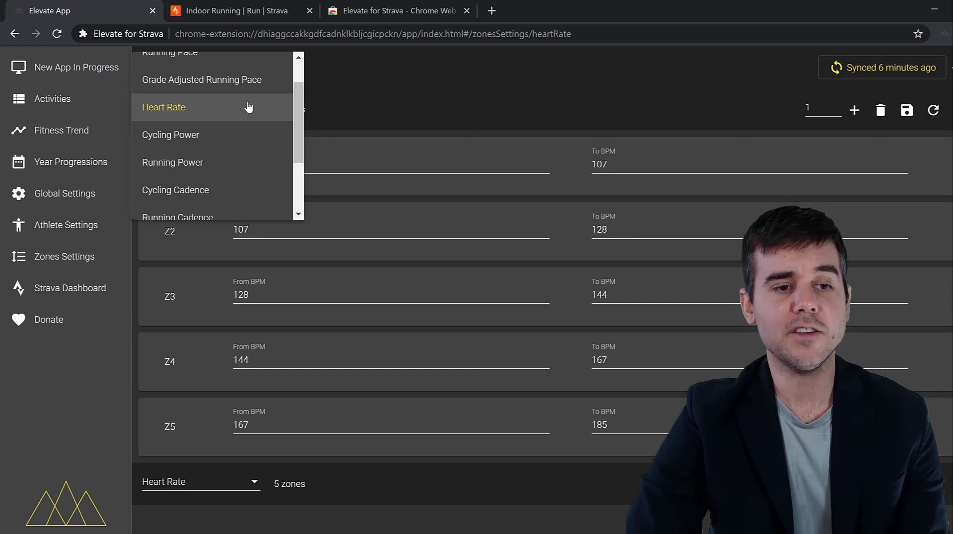
scroll(248, 106, up, 1)
scroll(247, 106, down, 3)
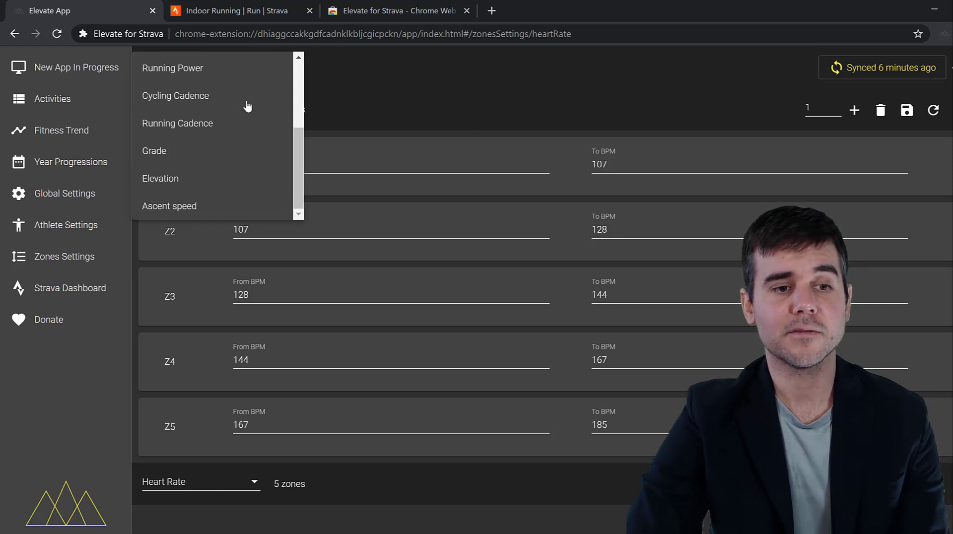
scroll(248, 106, up, 2)
click(427, 89)
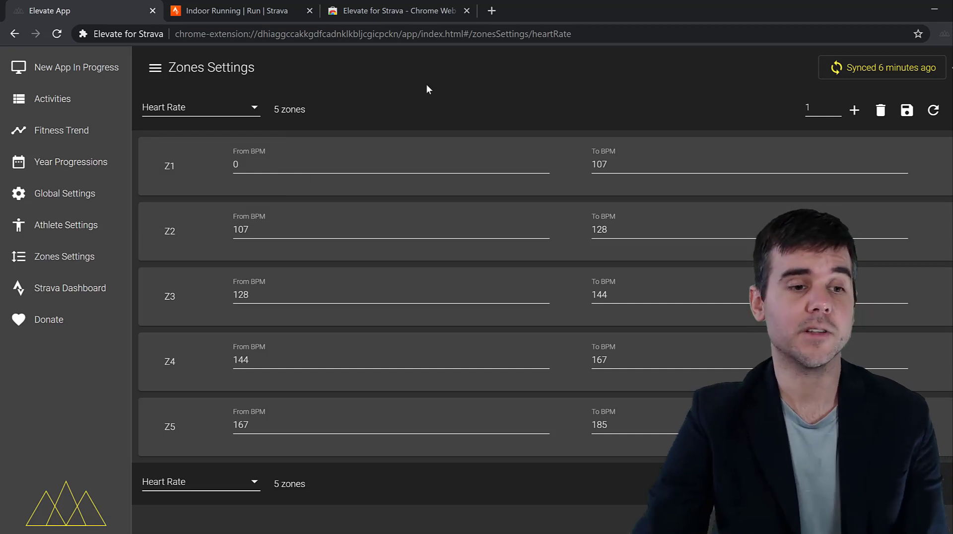
Step: Open strava.com/dashboard in a new tab from the Elevate sidebar's Strava Dashboard link
click(61, 291)
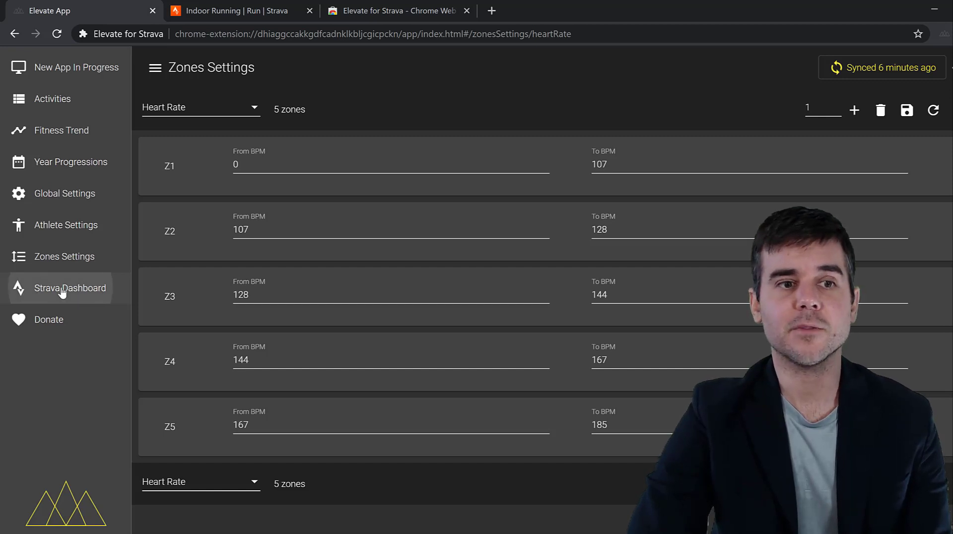